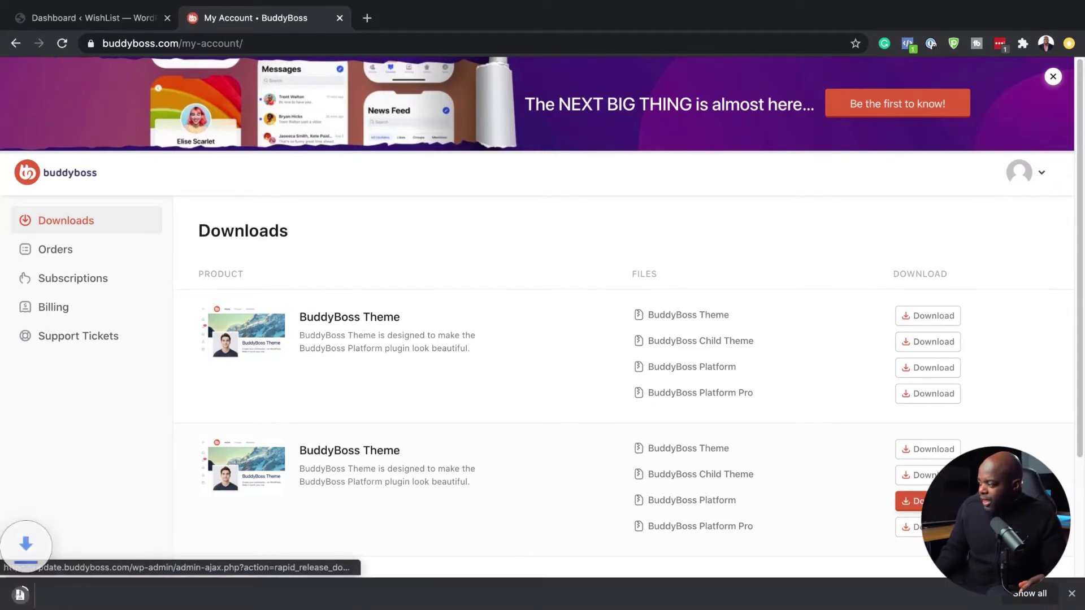
Step: Download the BuddyBoss Platform Pro plugin zip from BuddyBoss.com
click(912, 526)
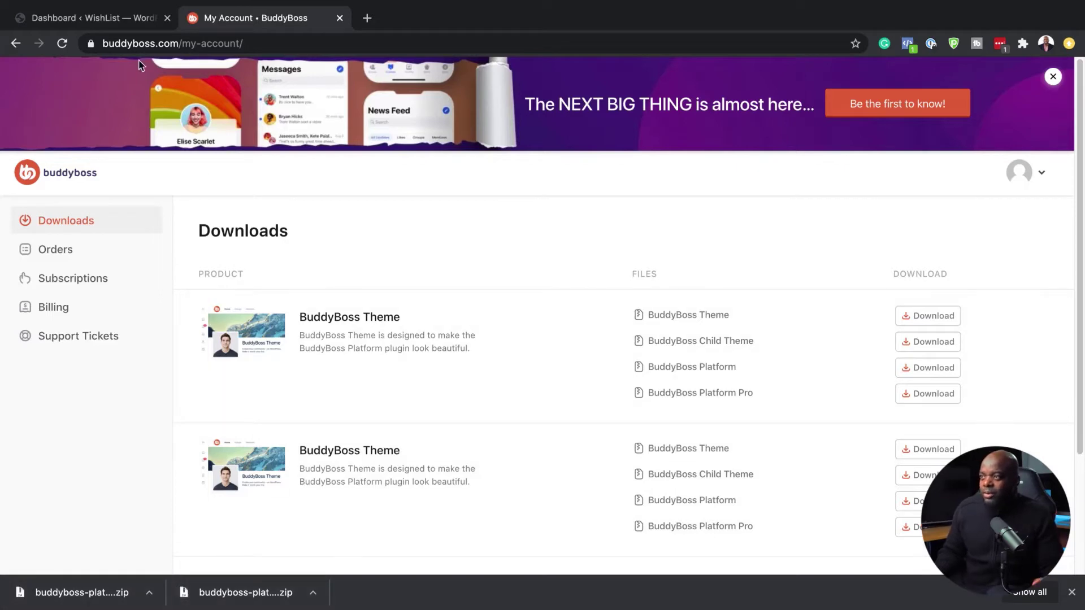
Step: Upload buddyboss-platform (1).zip as a new plugin, then install and activate it
click(110, 27)
scroll(76, 477, down, 1)
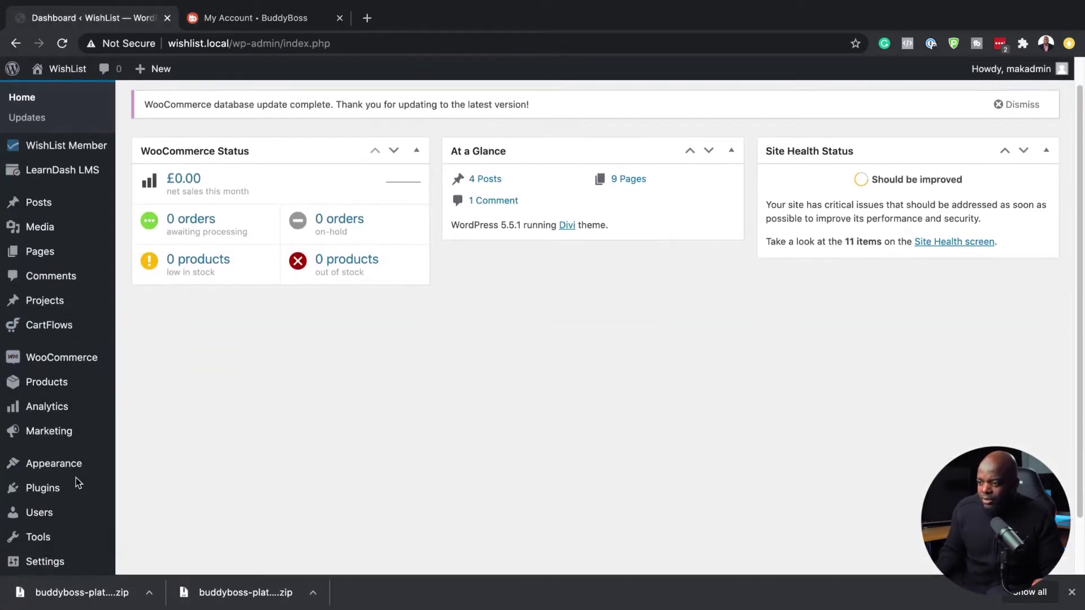
click(153, 514)
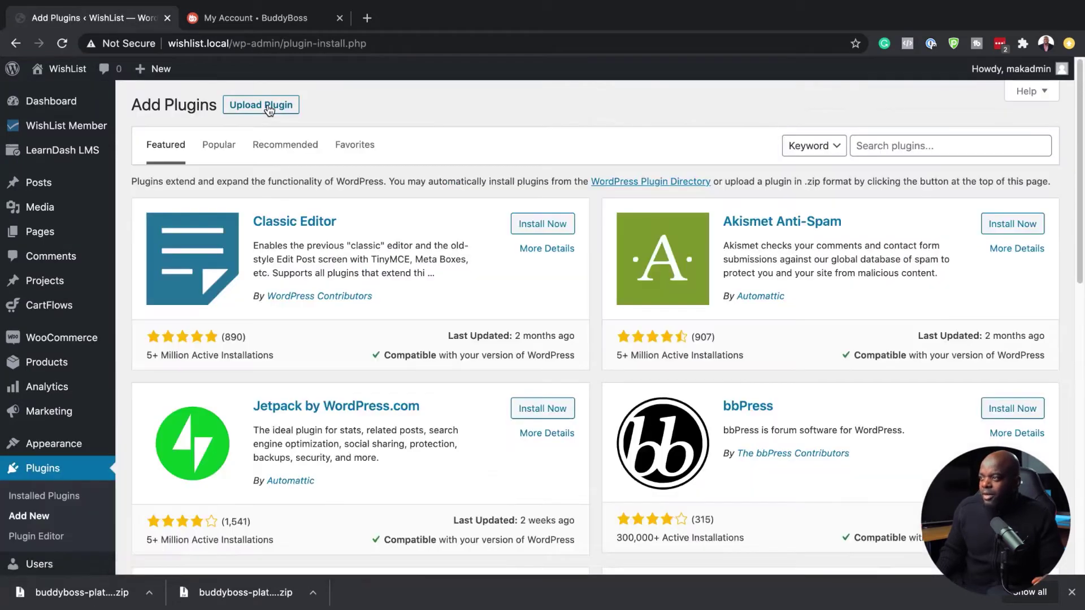
click(269, 108)
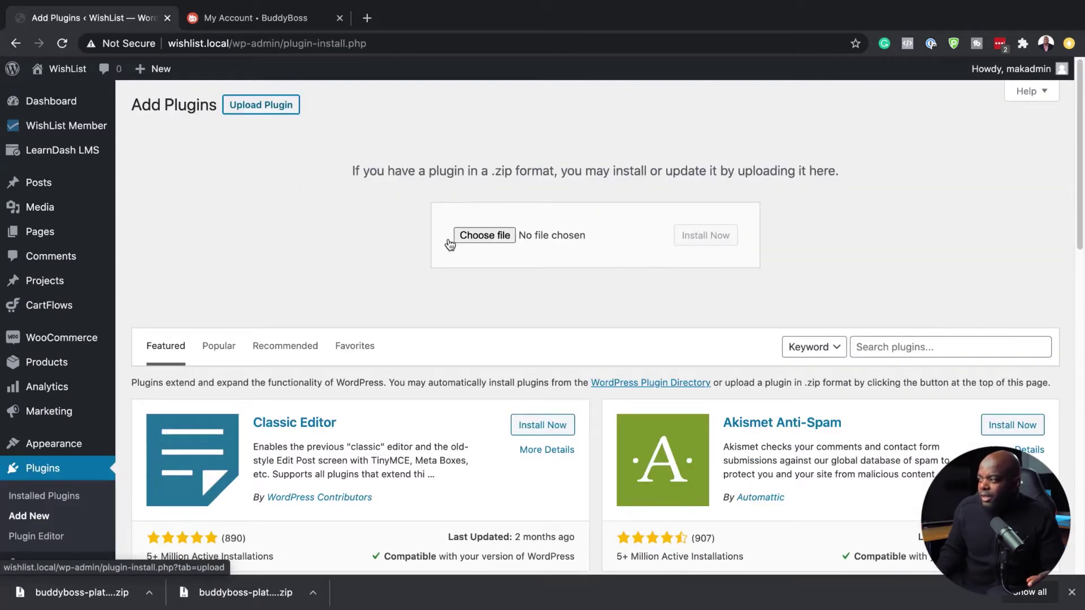
click(480, 240)
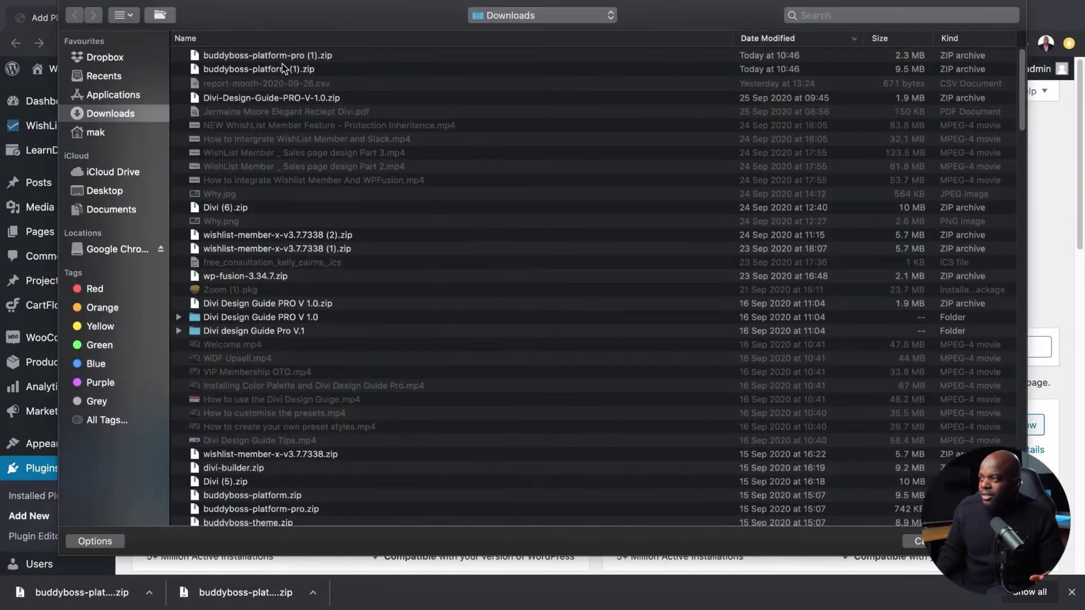
click(335, 73)
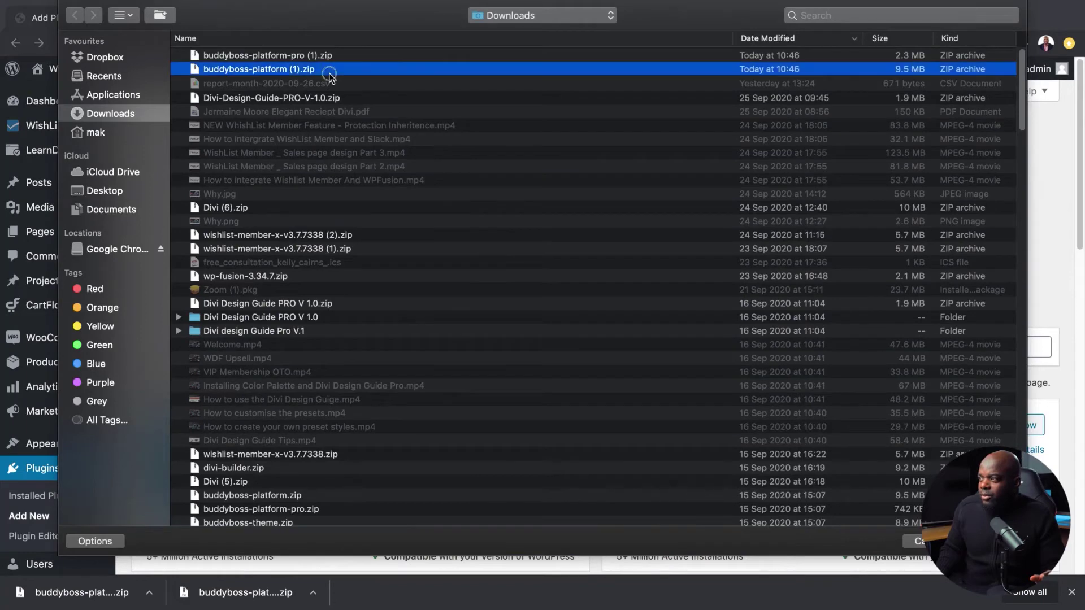
key(Return)
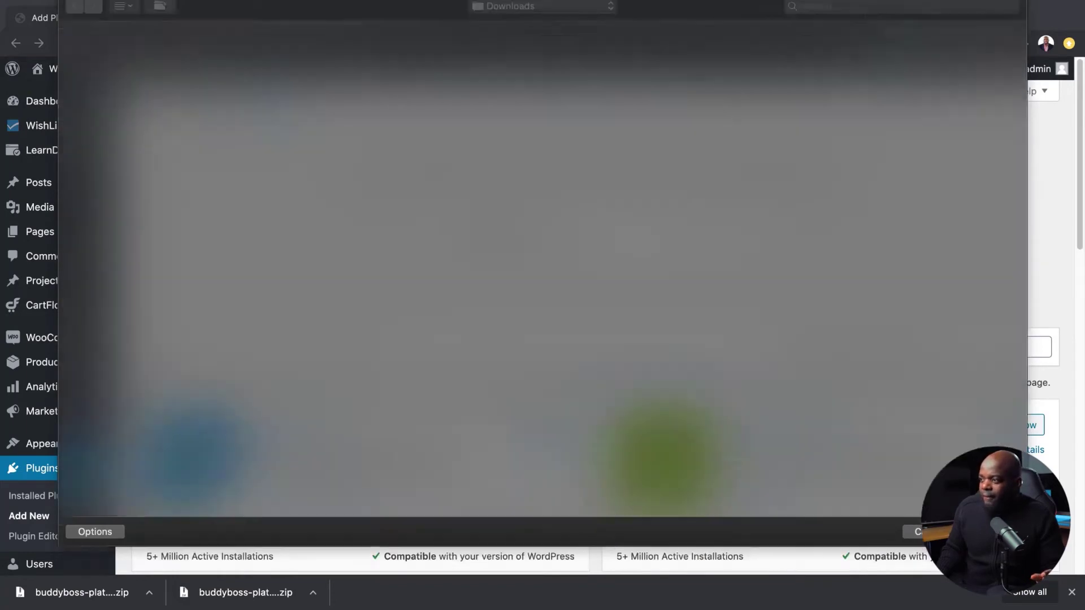
click(716, 246)
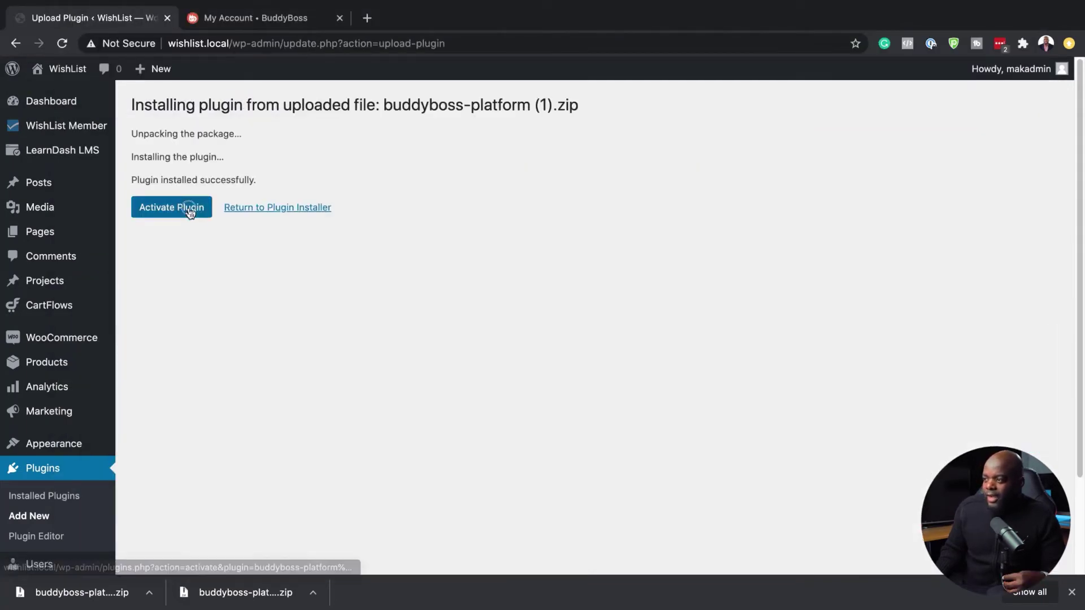
click(189, 205)
Step: Dismiss the BuddyBoss welcome pop-up and select buddyboss-platform-pro (1).zip for plugin upload
click(820, 121)
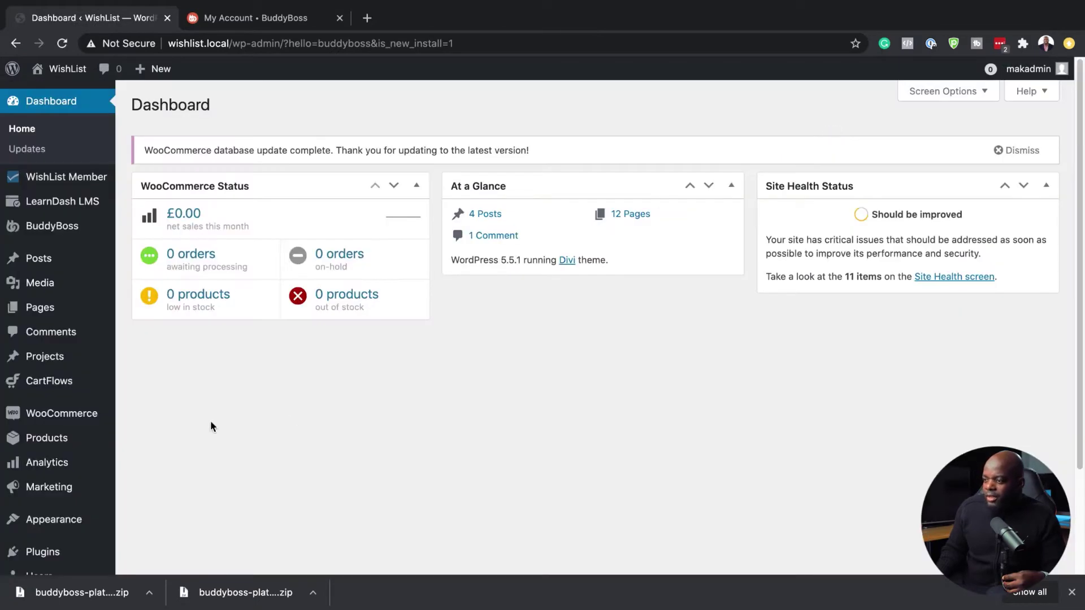
scroll(50, 458, down, 2)
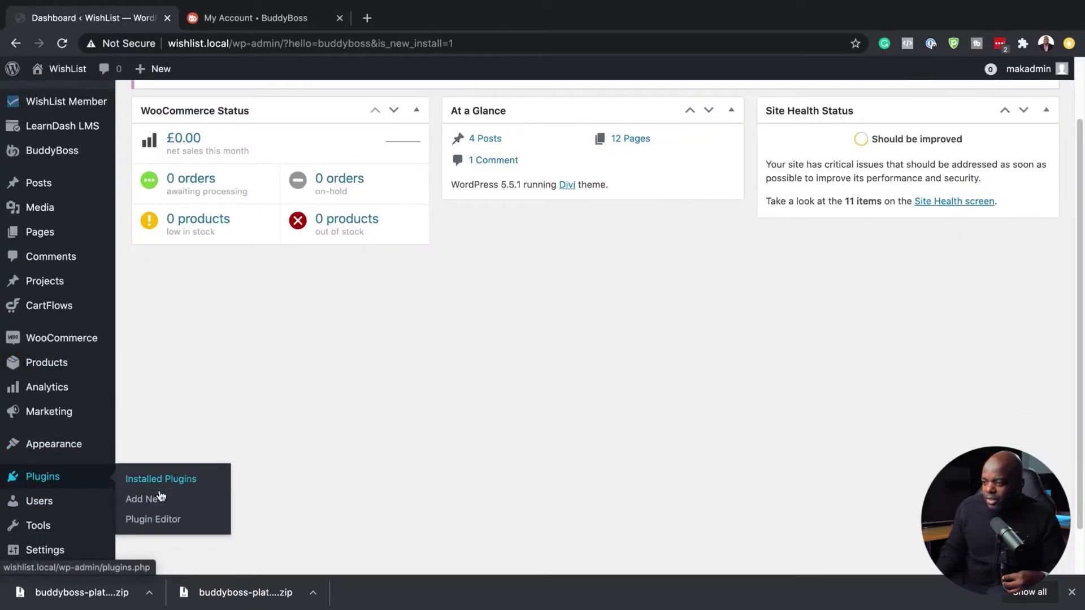
click(158, 505)
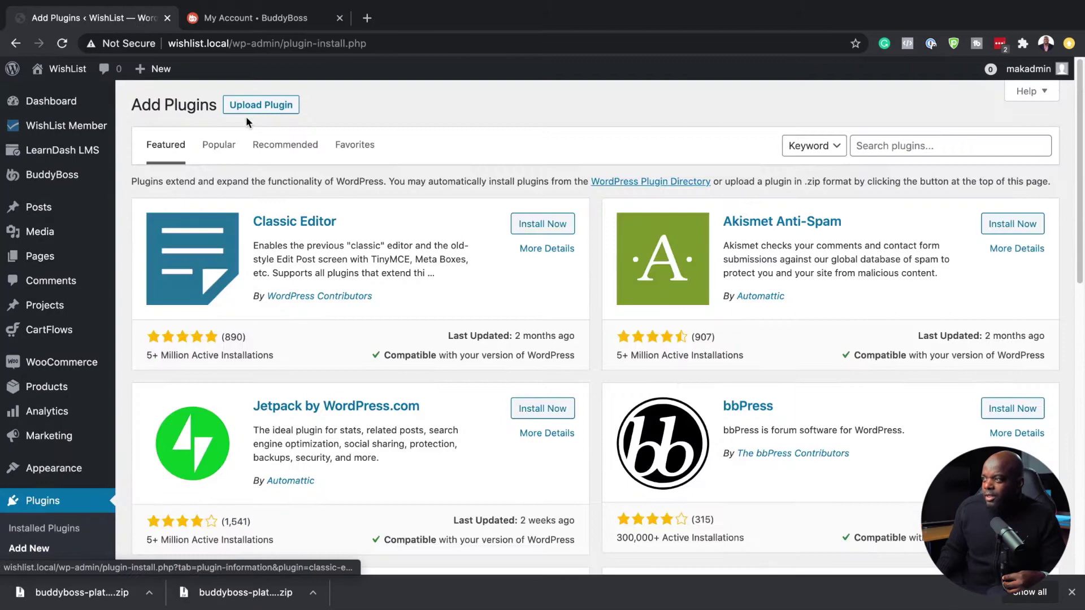
click(257, 109)
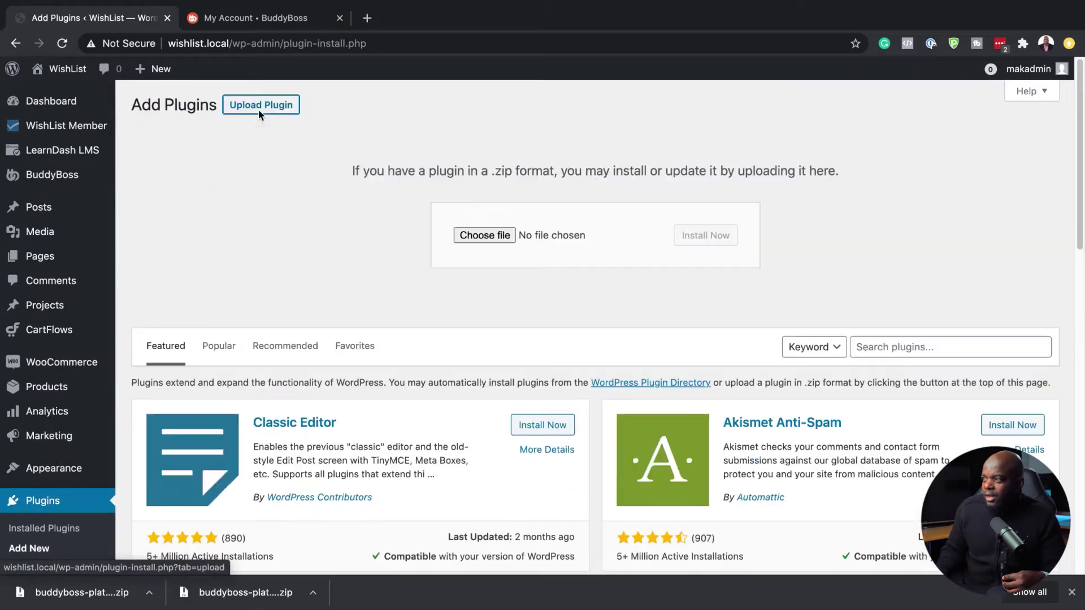
click(477, 237)
click(332, 57)
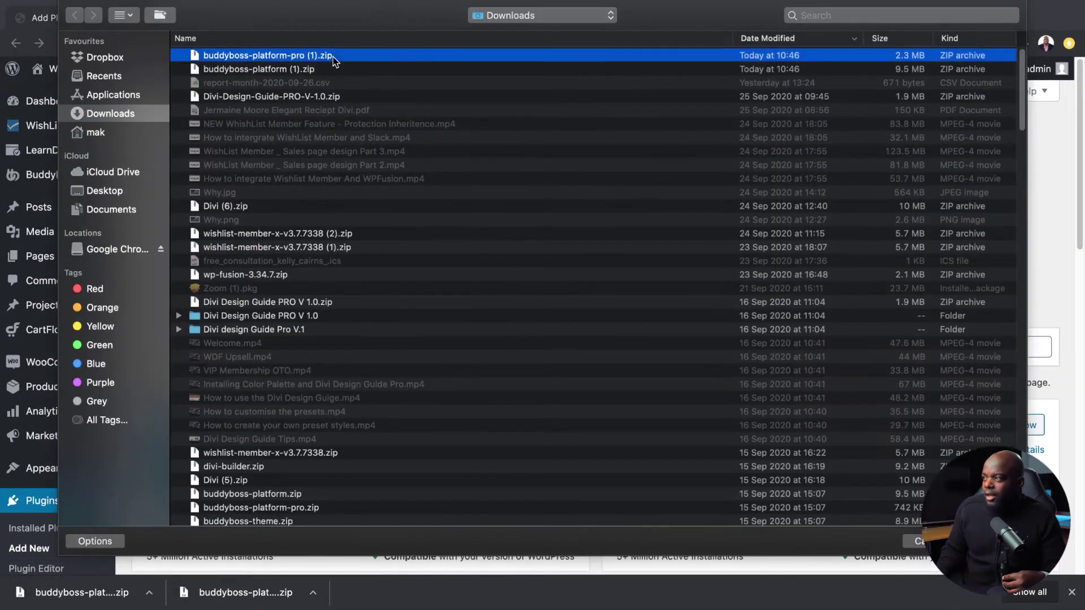
key(Return)
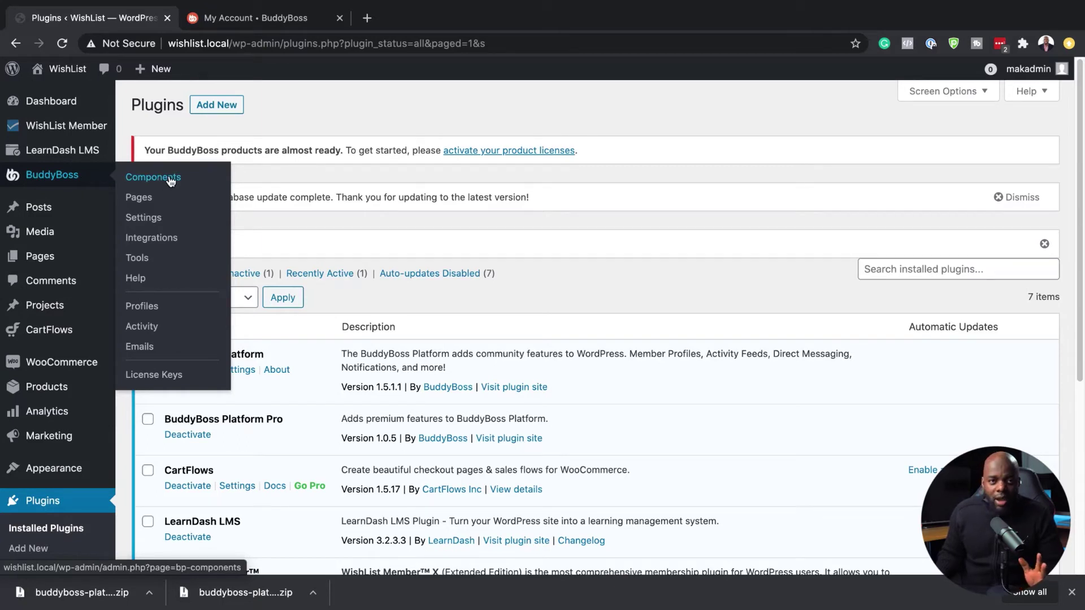
Step: Connect the License Keys page to BuddyBoss.com, allowing purchase history access
click(179, 381)
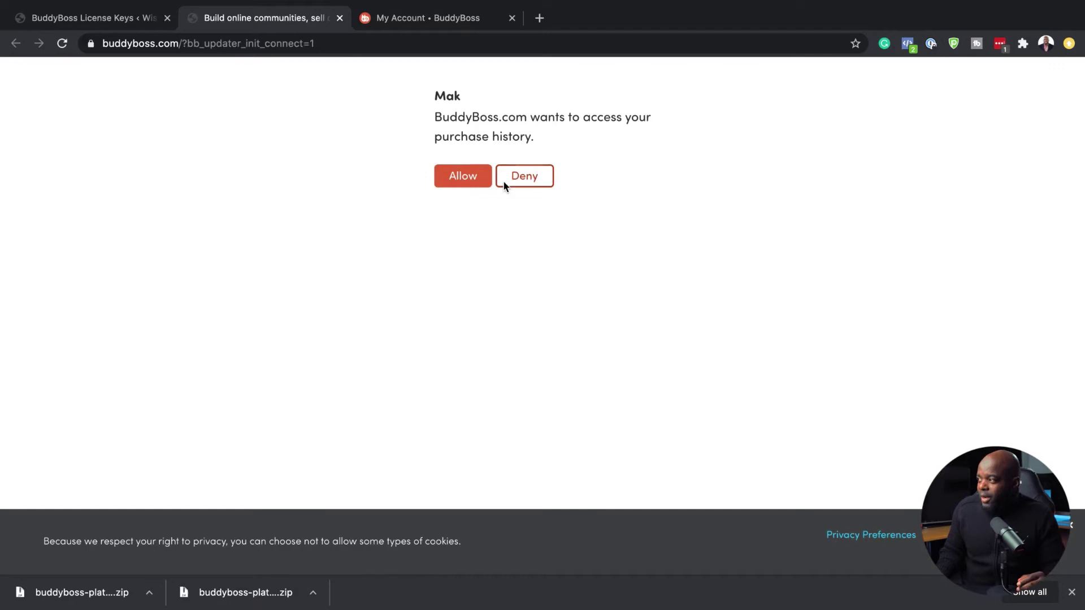
click(470, 181)
click(680, 144)
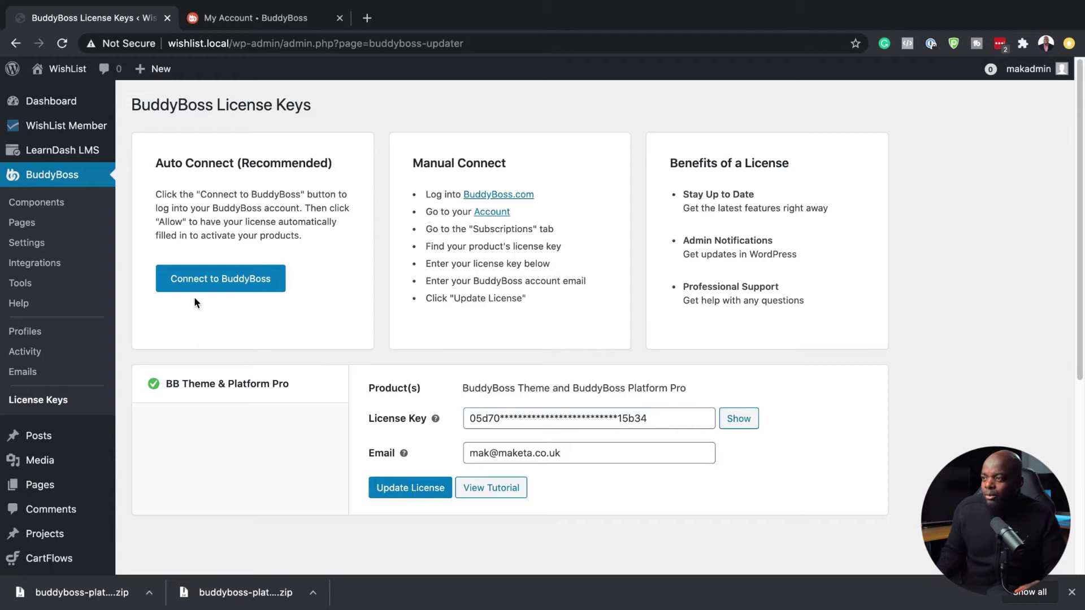
mouse_move(66, 125)
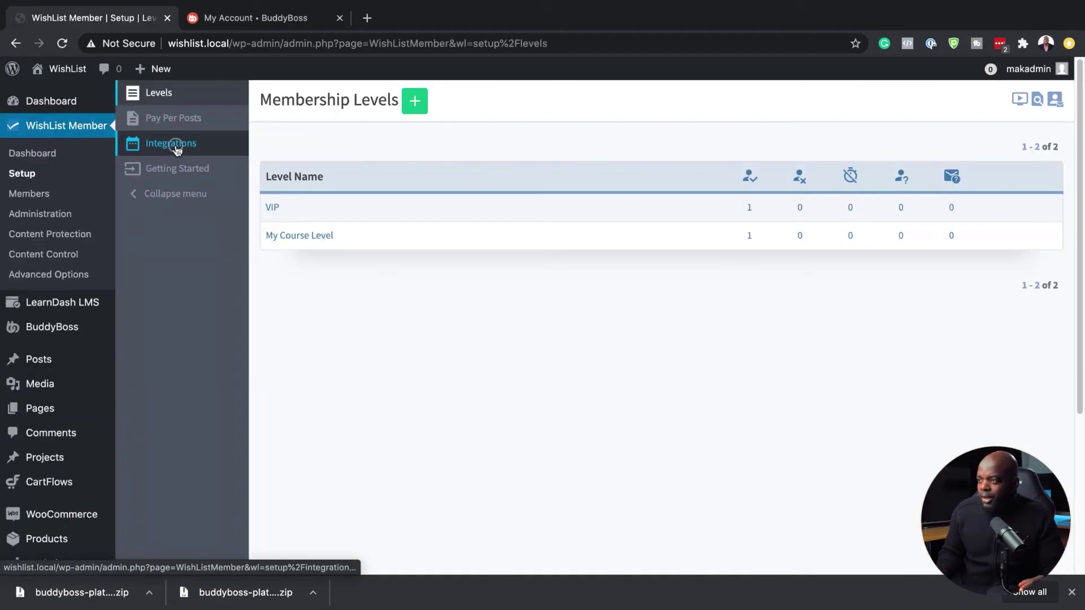
Step: Open the BuddyBoss Platform integration under WishList Member's Other Services integrations
click(175, 146)
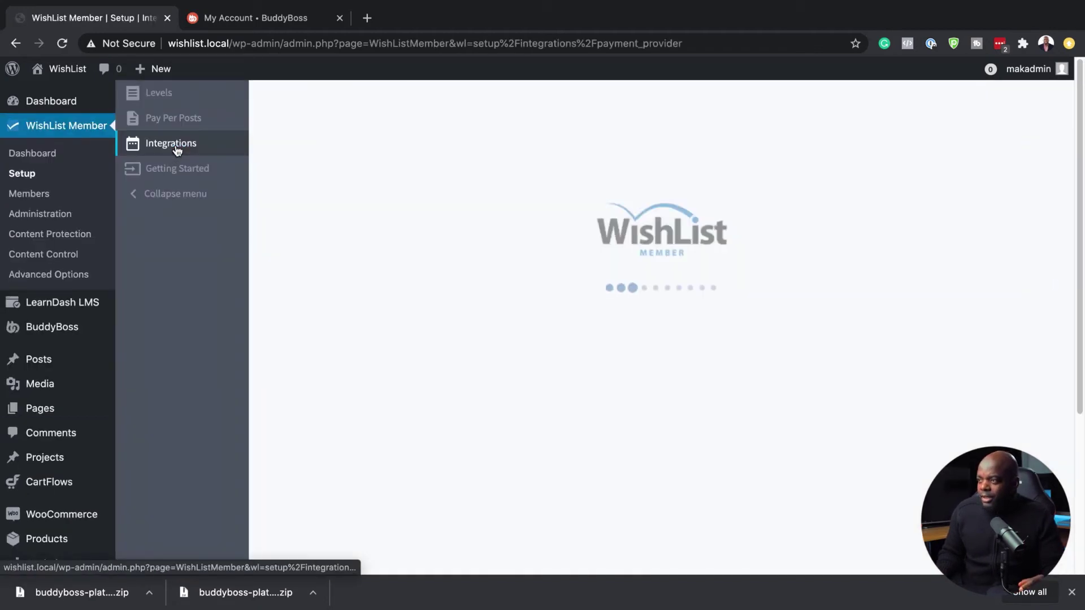
click(542, 107)
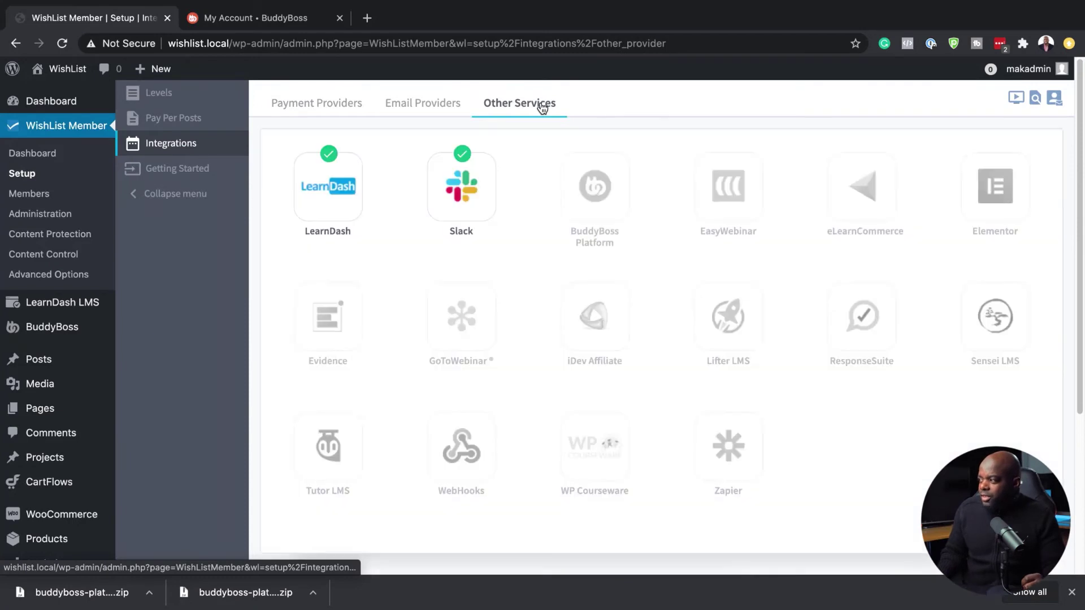
click(608, 201)
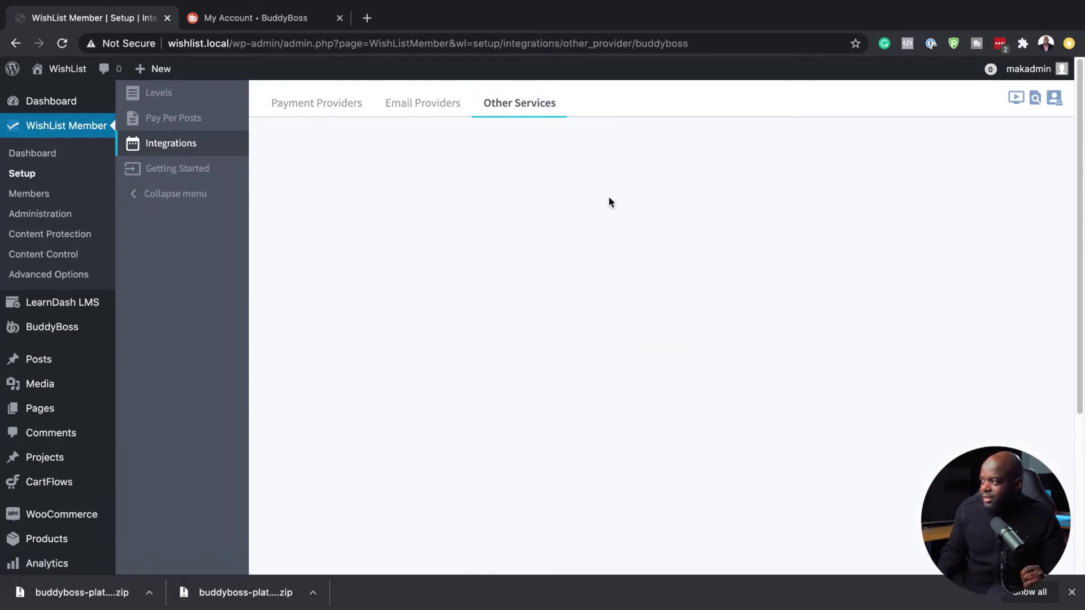